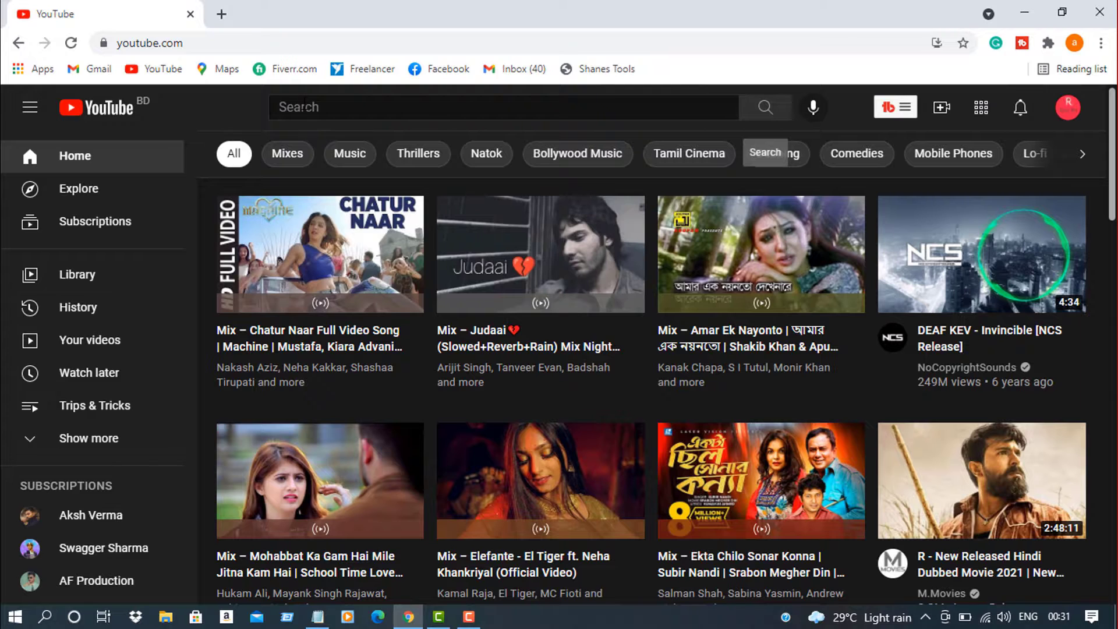
Enter the YouTube search query "keyword research with tubuddy bangla tutorial".
right_click(301, 105)
click(344, 233)
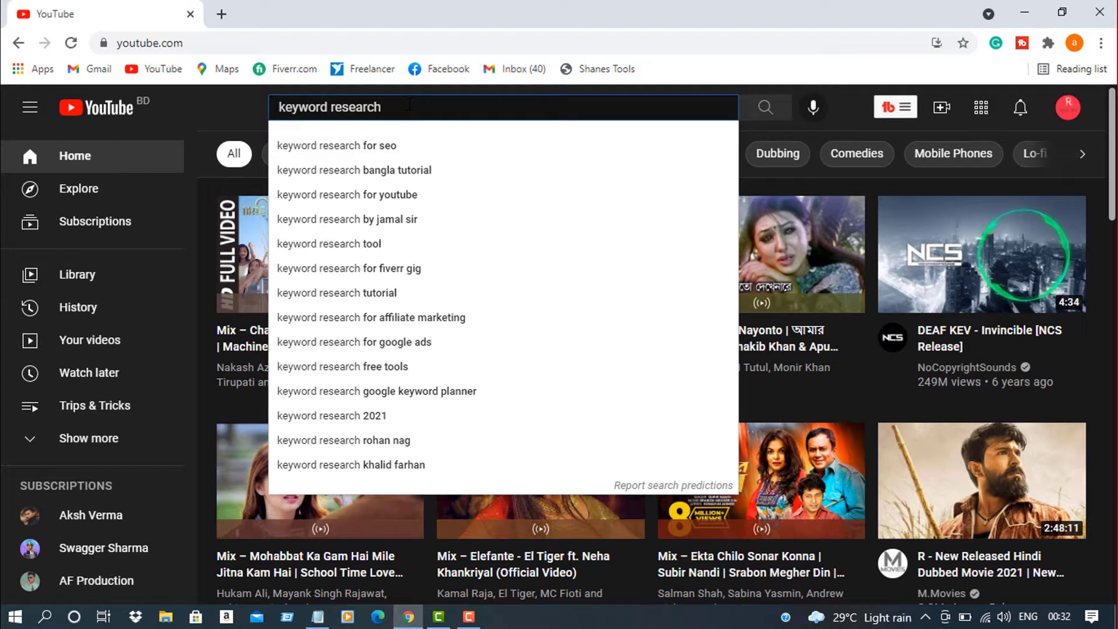
text(wi)
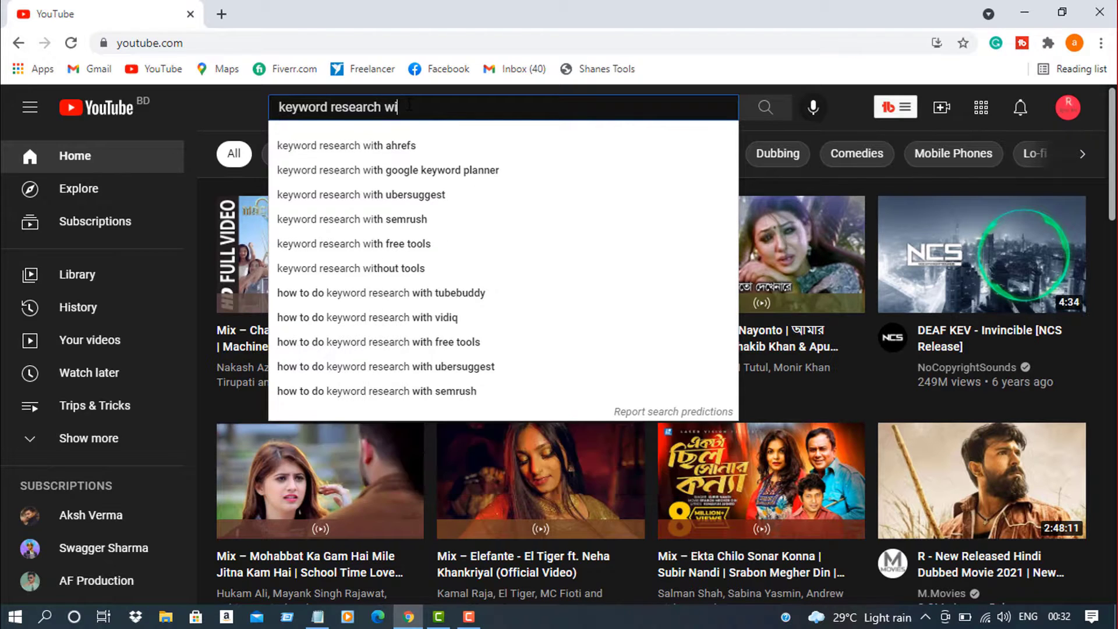
text(th t)
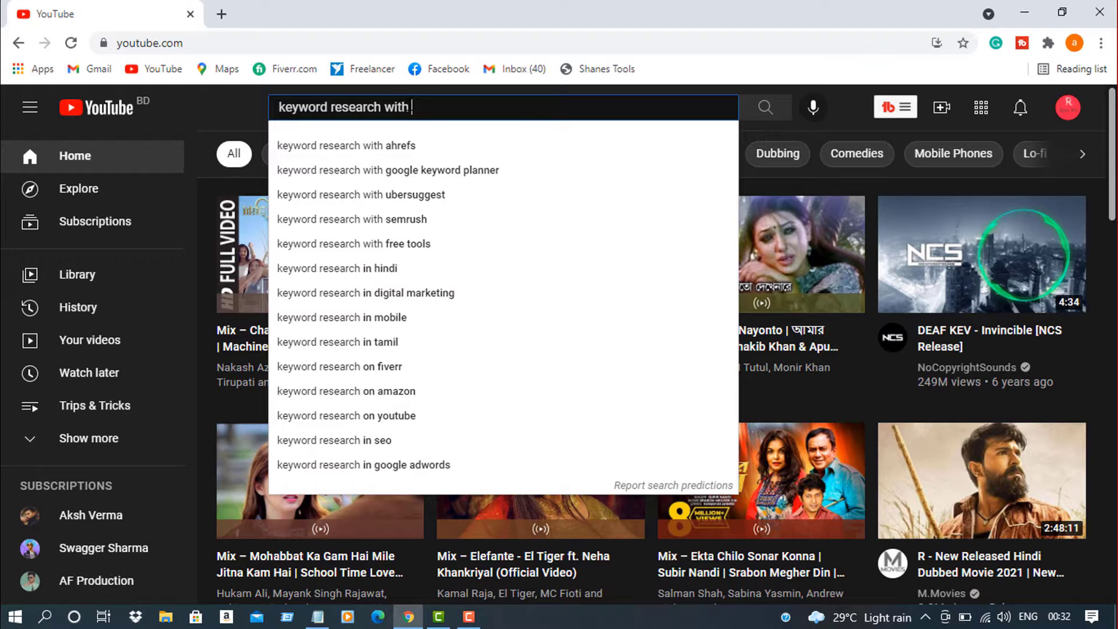
text(ubuddy bangla tutorial)
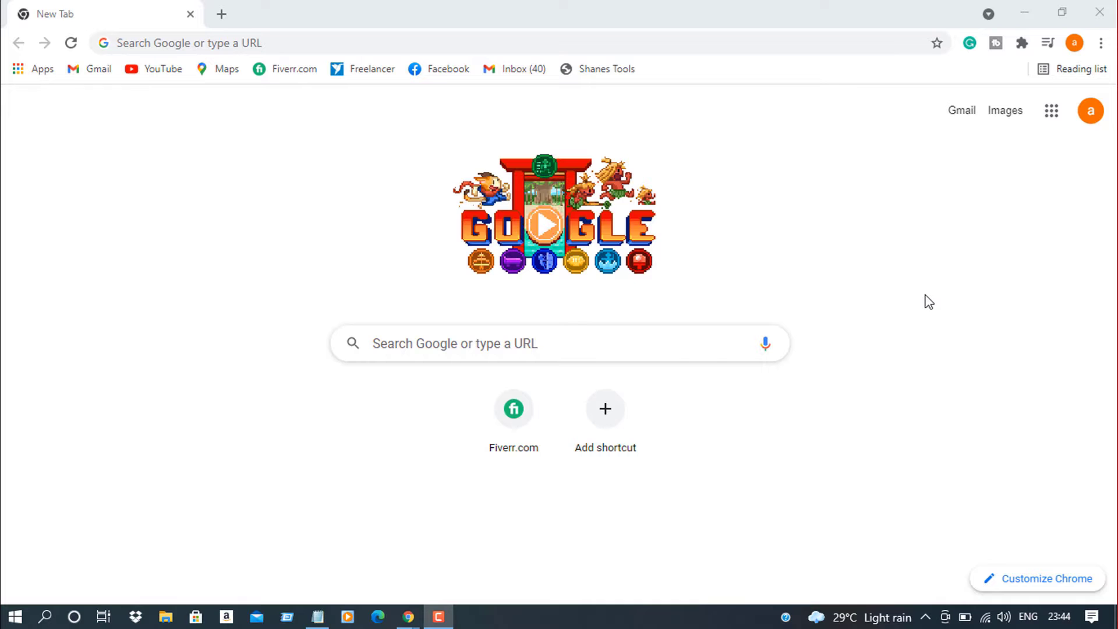
Search Google for "tube buddy chrome extension" and open TubeBuddy's Chrome Web Store page.
click(411, 351)
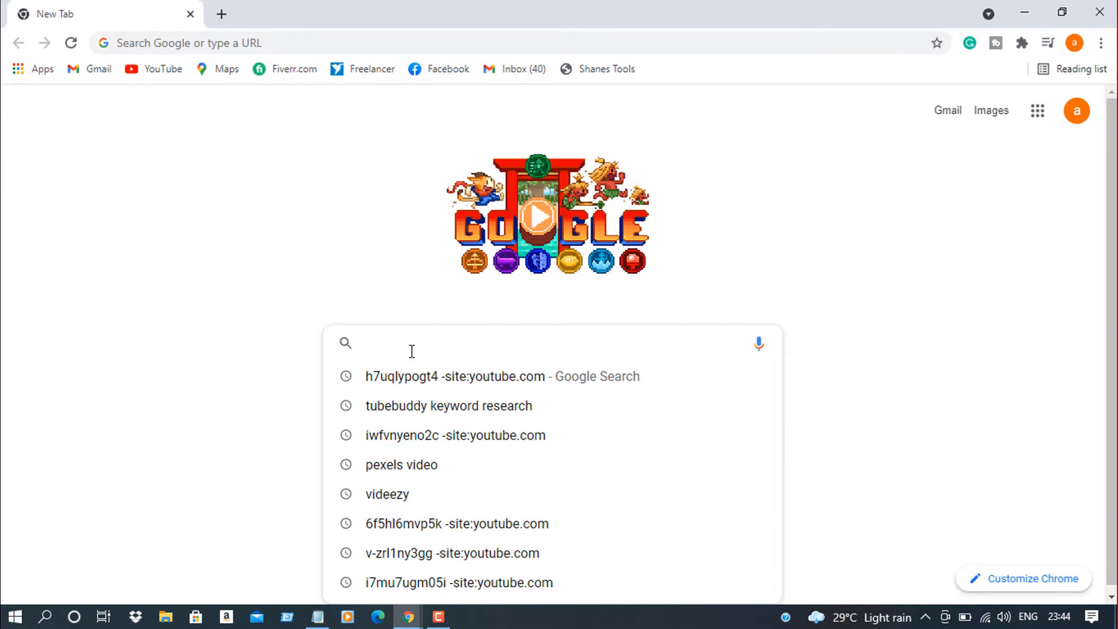
text(tube)
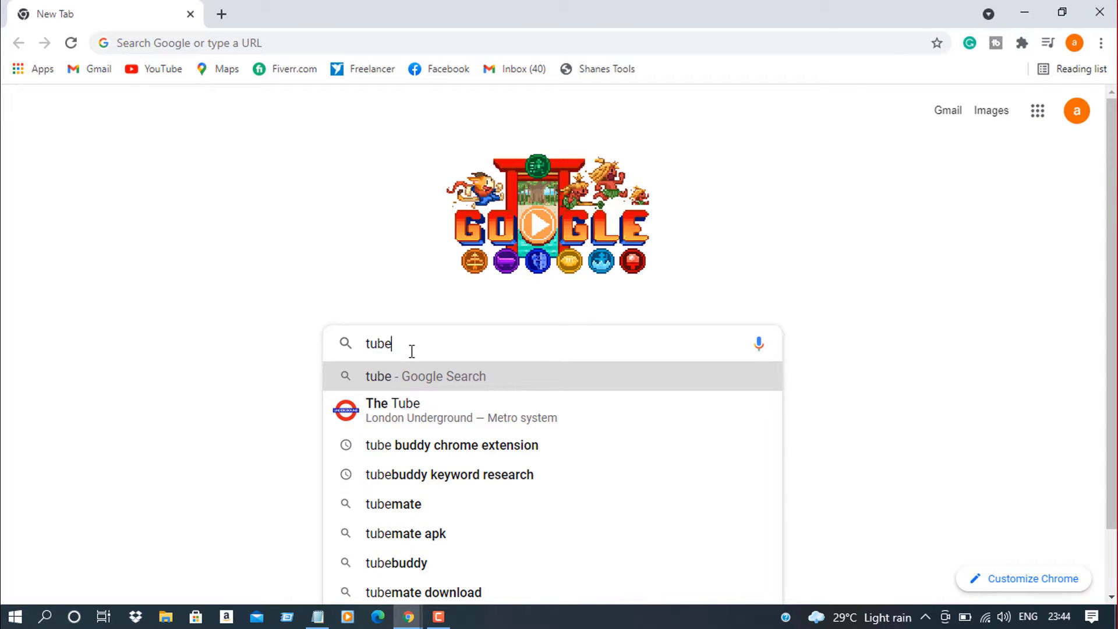
click(418, 453)
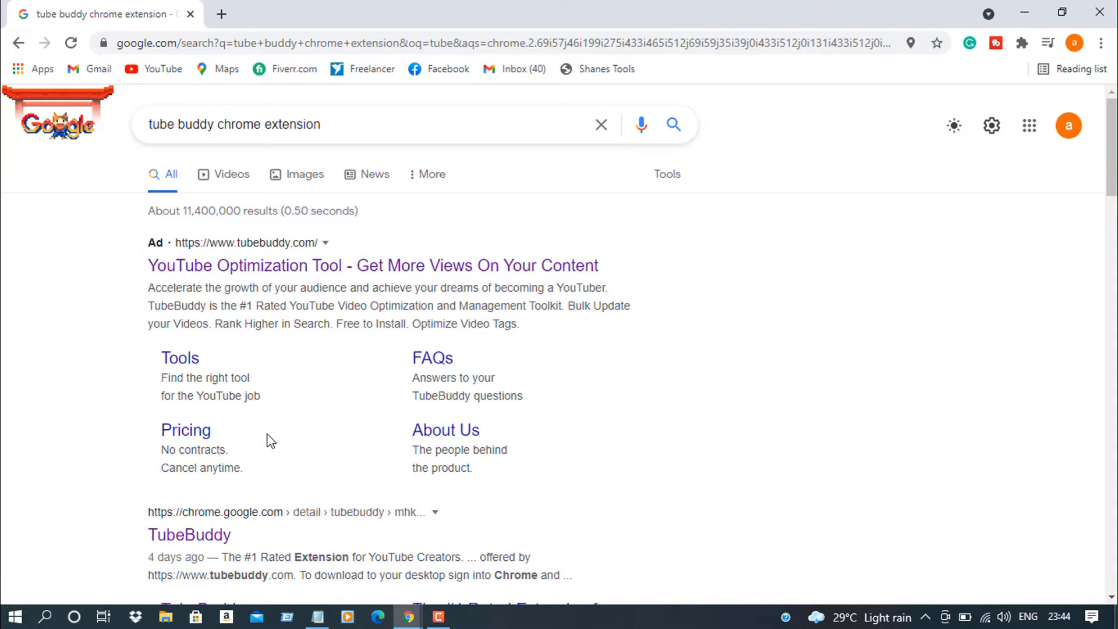
click(182, 542)
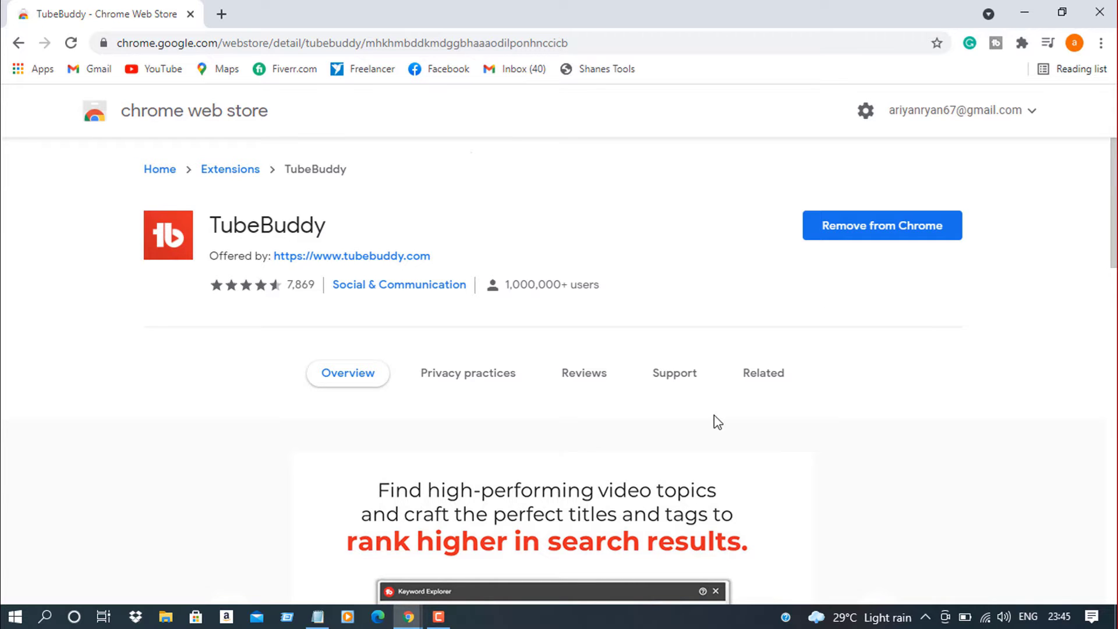
Open YouTube and search for "tubebuddy keyword research".
click(169, 66)
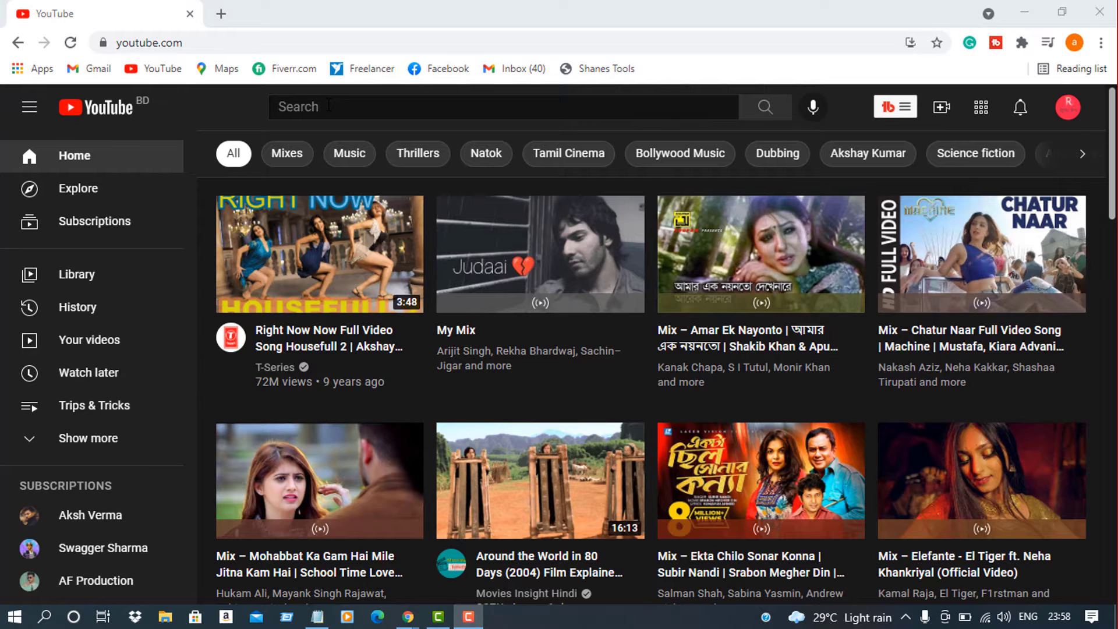
click(328, 106)
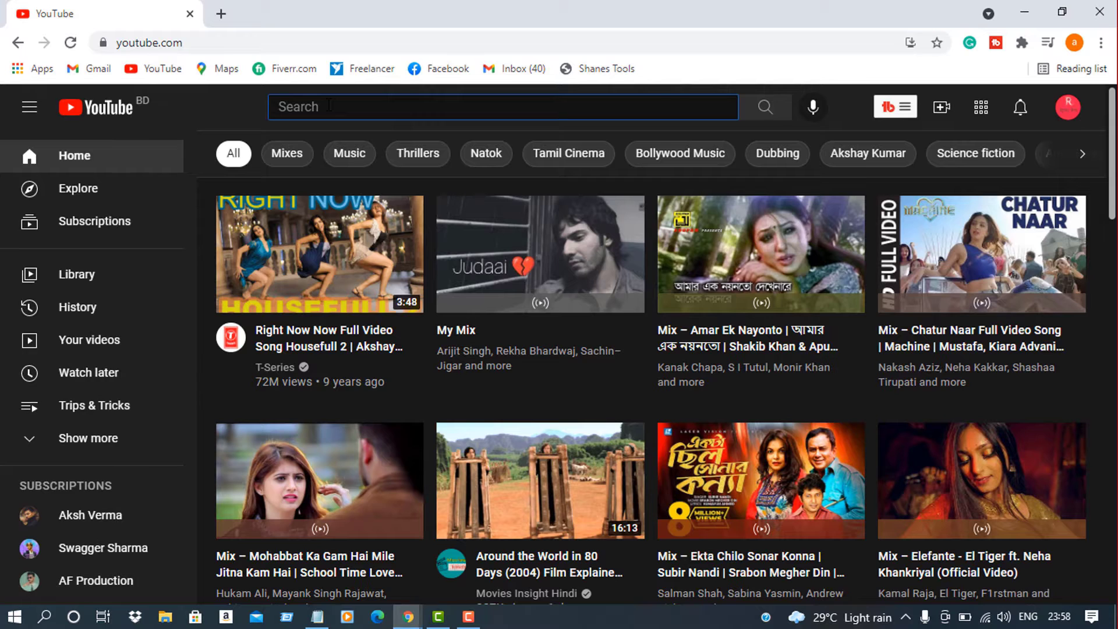
text(tu)
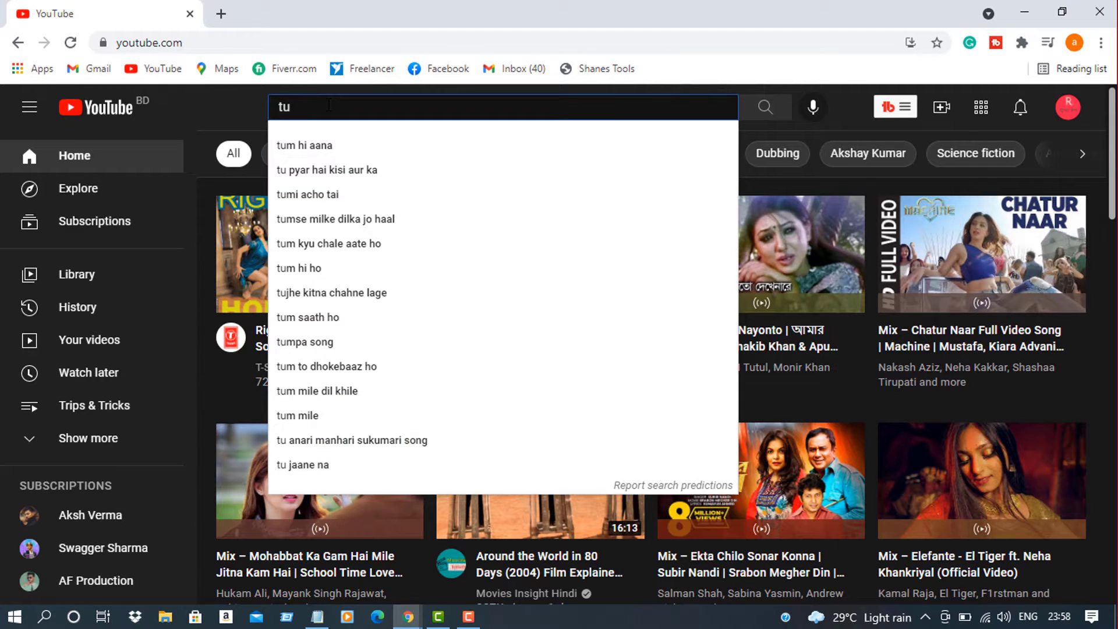
text(bebyddy )
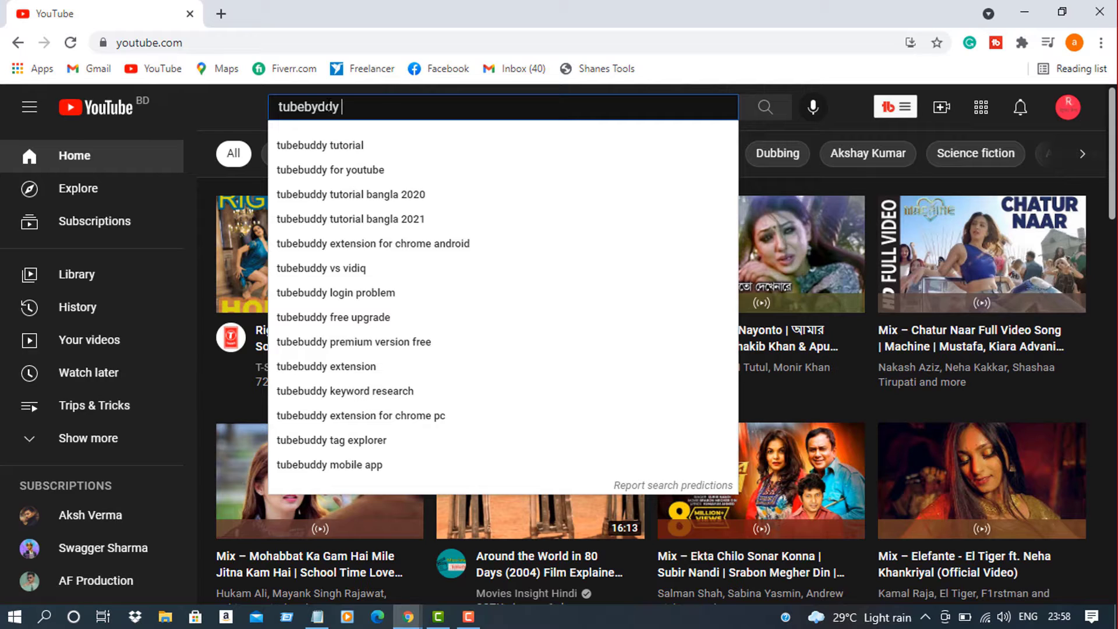
text(key)
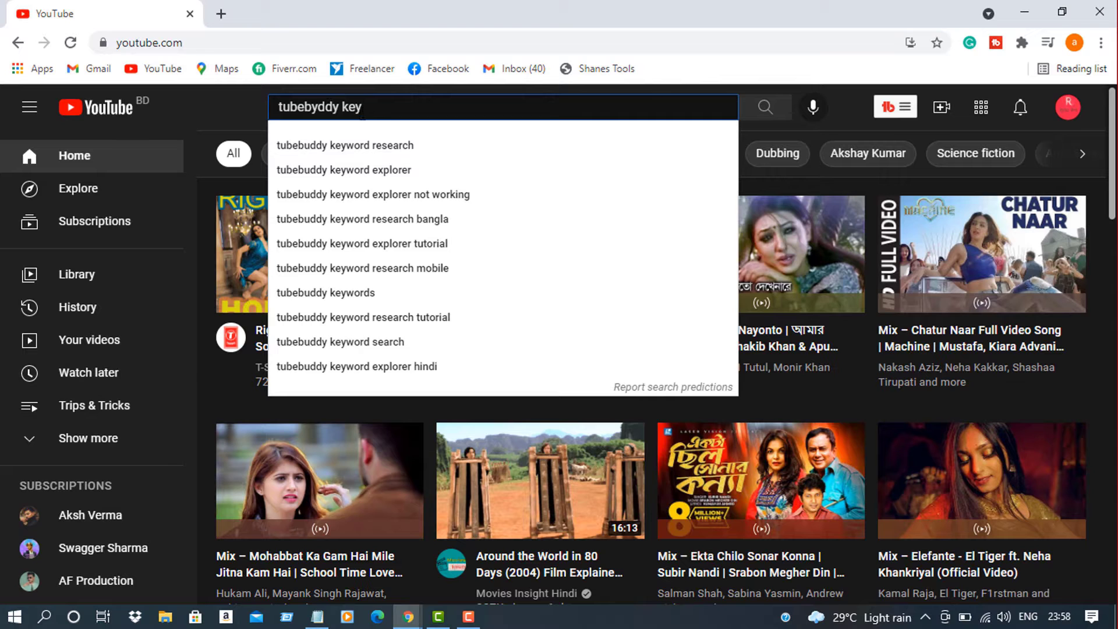
click(366, 143)
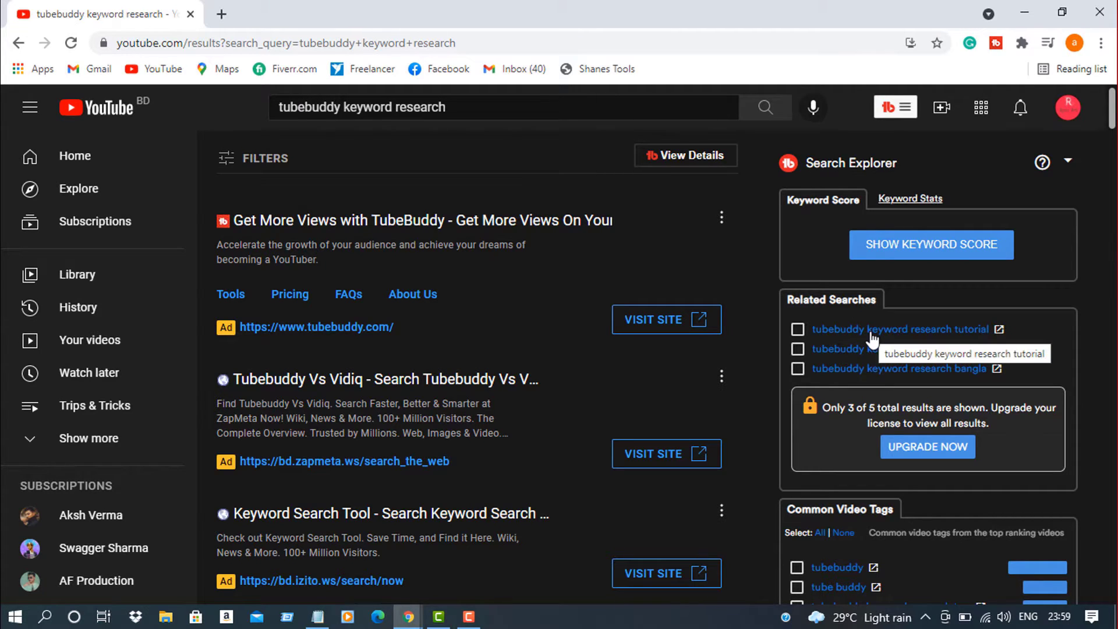
Examine the search results, related searches and common video tags, and request the keyword score in TubeBuddy's Search Explorer.
scroll(871, 338, down, 4)
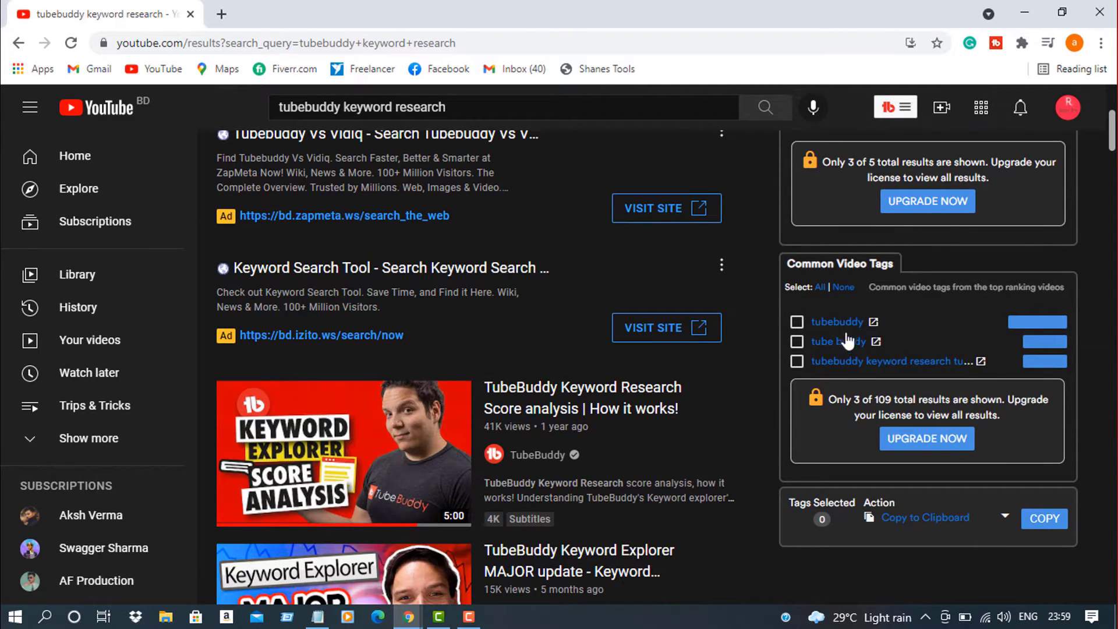
scroll(641, 344, down, 7)
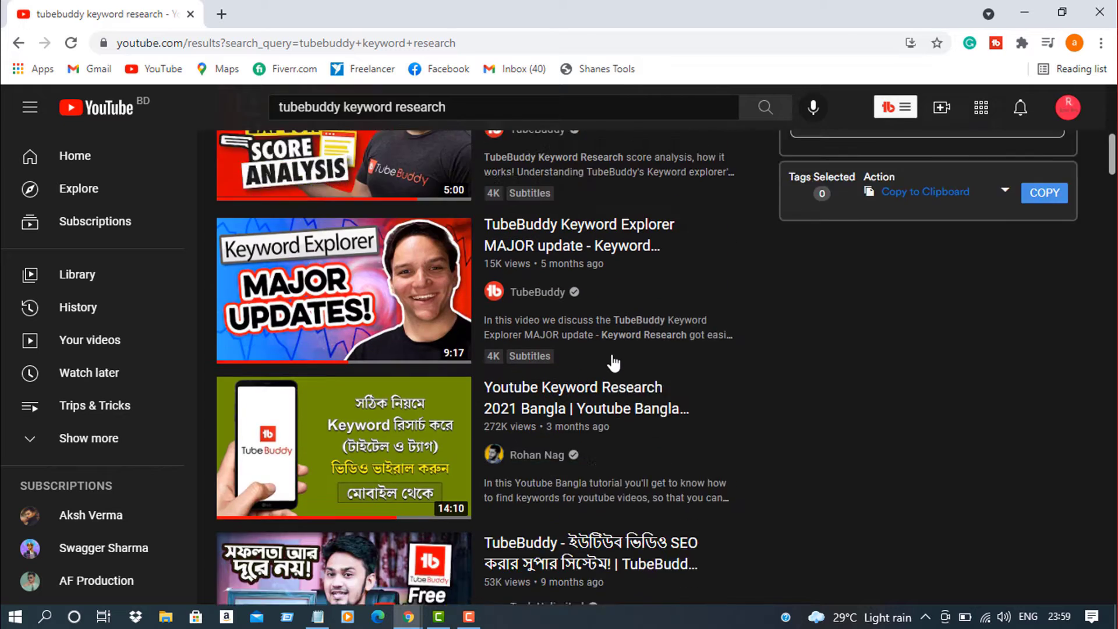
scroll(896, 396, up, 8)
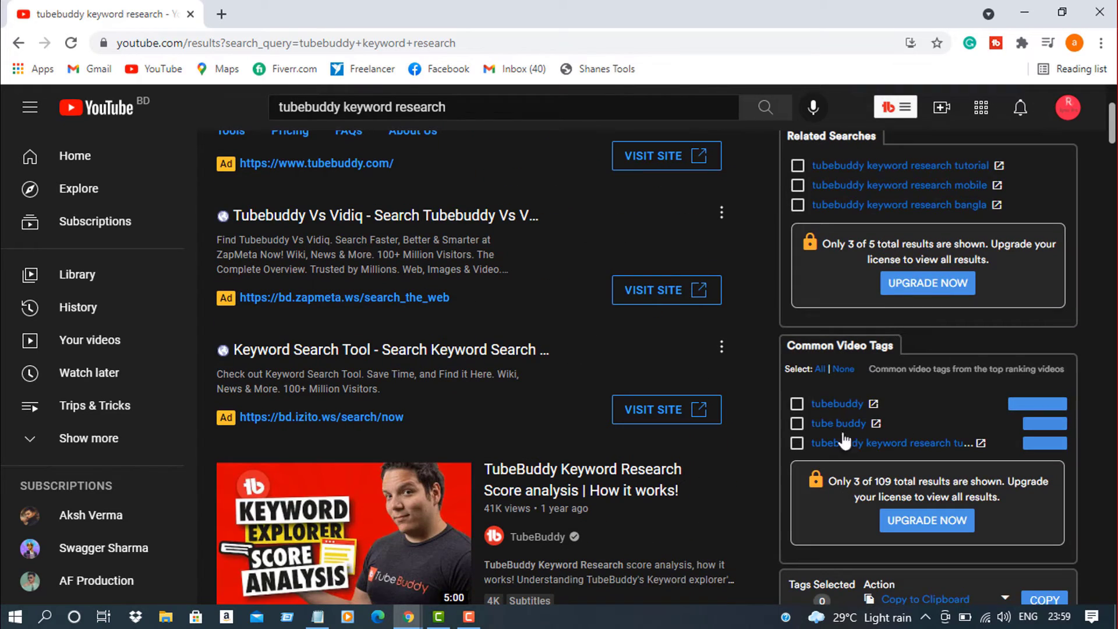
scroll(838, 434, up, 3)
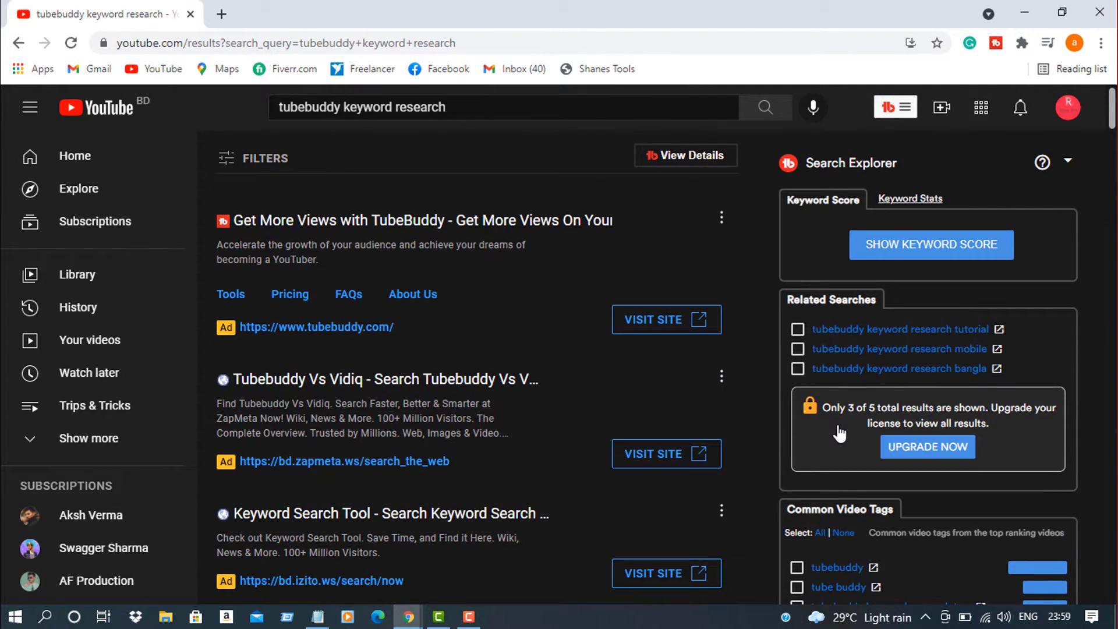
scroll(838, 431, down, 2)
scroll(838, 425, up, 2)
click(925, 253)
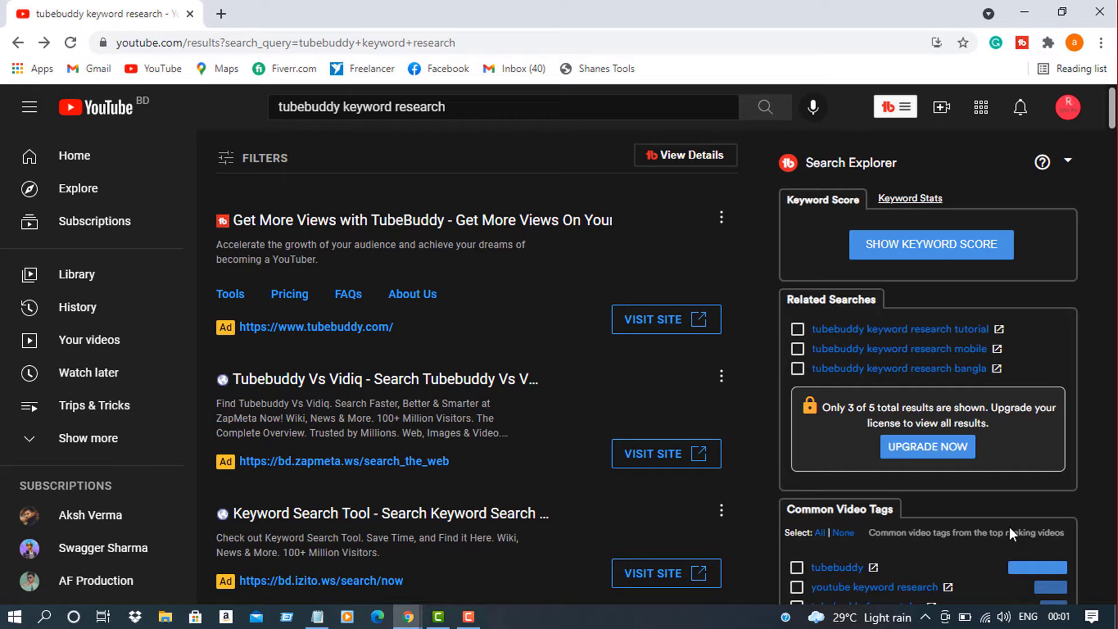
click(879, 239)
Open TubeBuddy's Keyword Explorer and browse its trending topics for India.
click(887, 111)
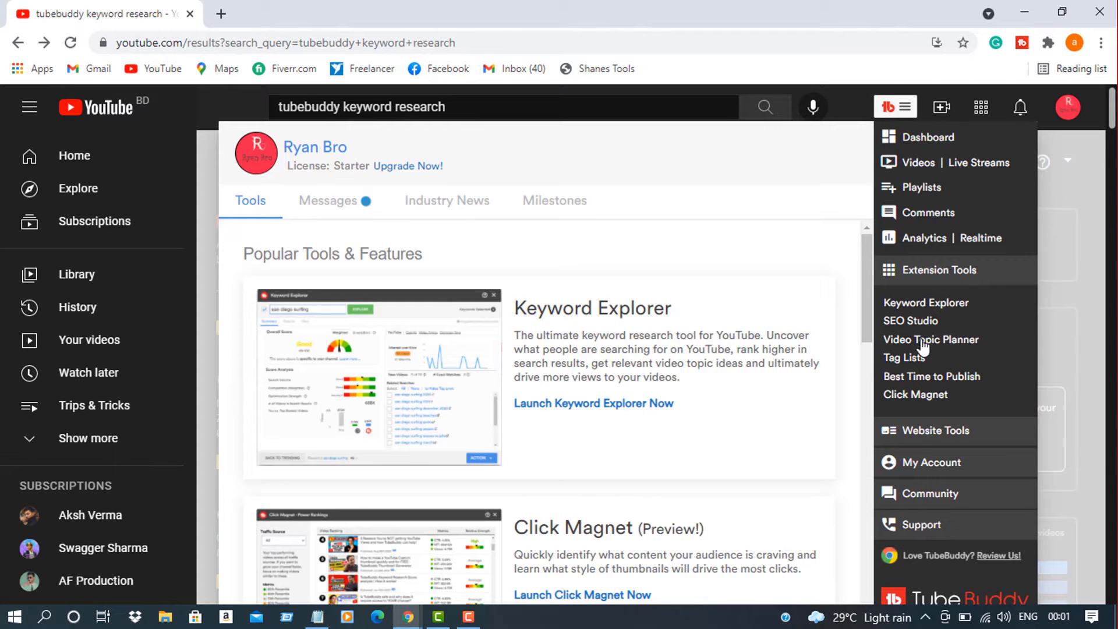
click(949, 304)
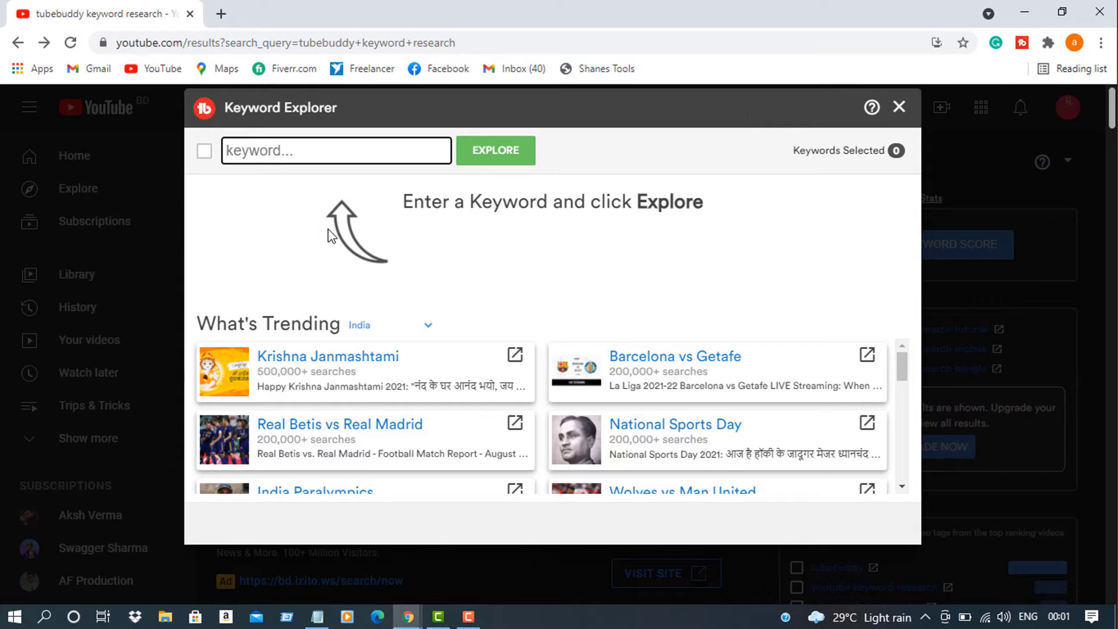
scroll(442, 344, down, 3)
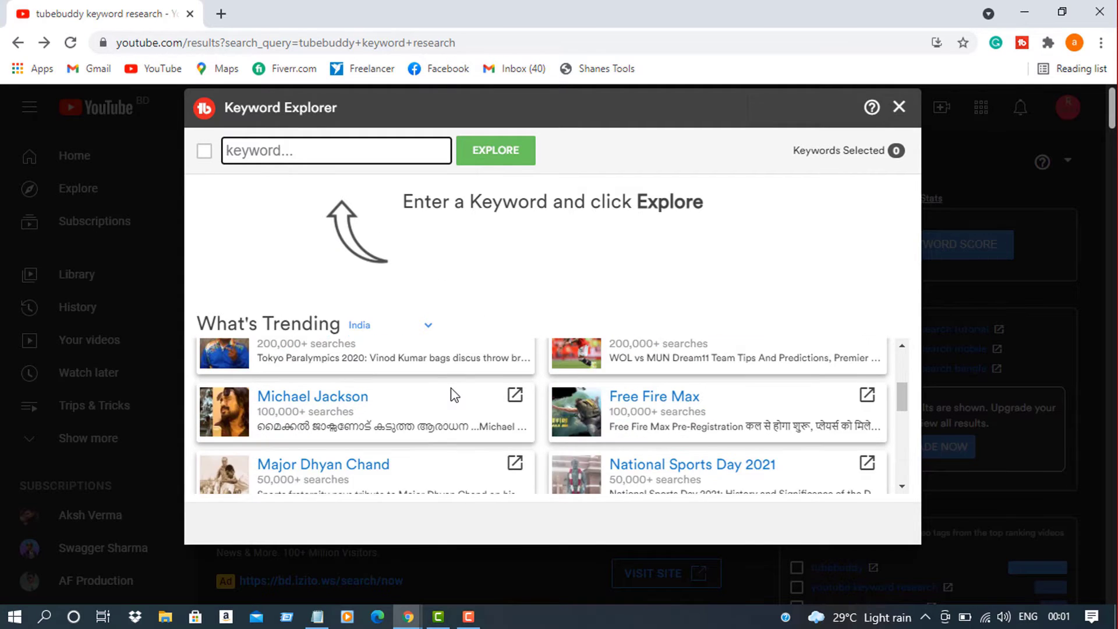
scroll(452, 391, up, 3)
scroll(452, 390, down, 5)
scroll(722, 329, down, 1)
scroll(621, 411, down, 2)
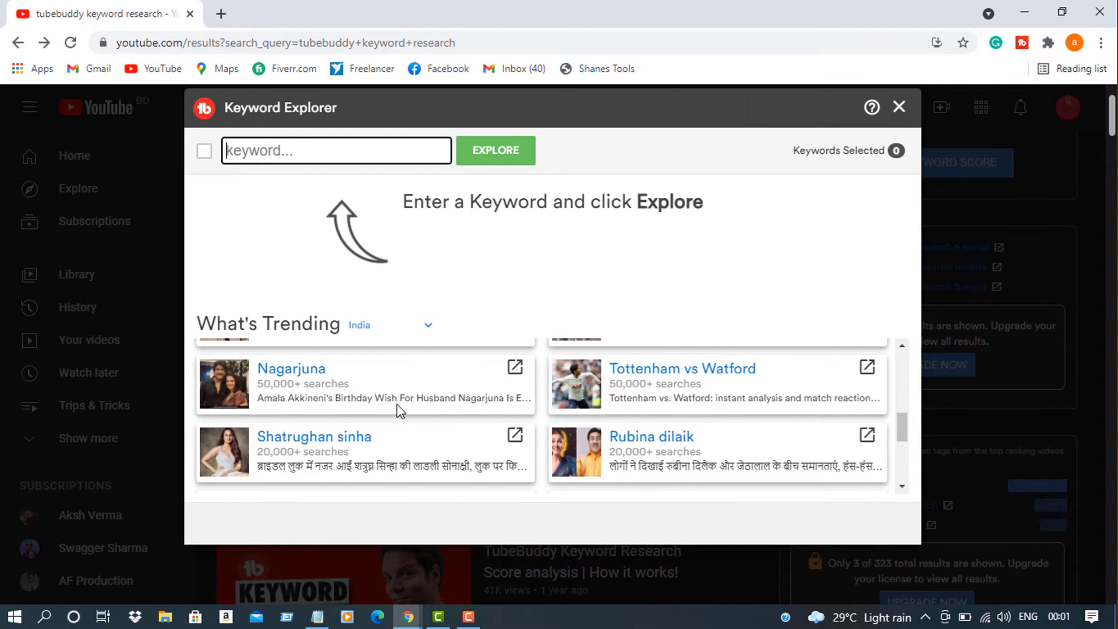
scroll(400, 411, up, 3)
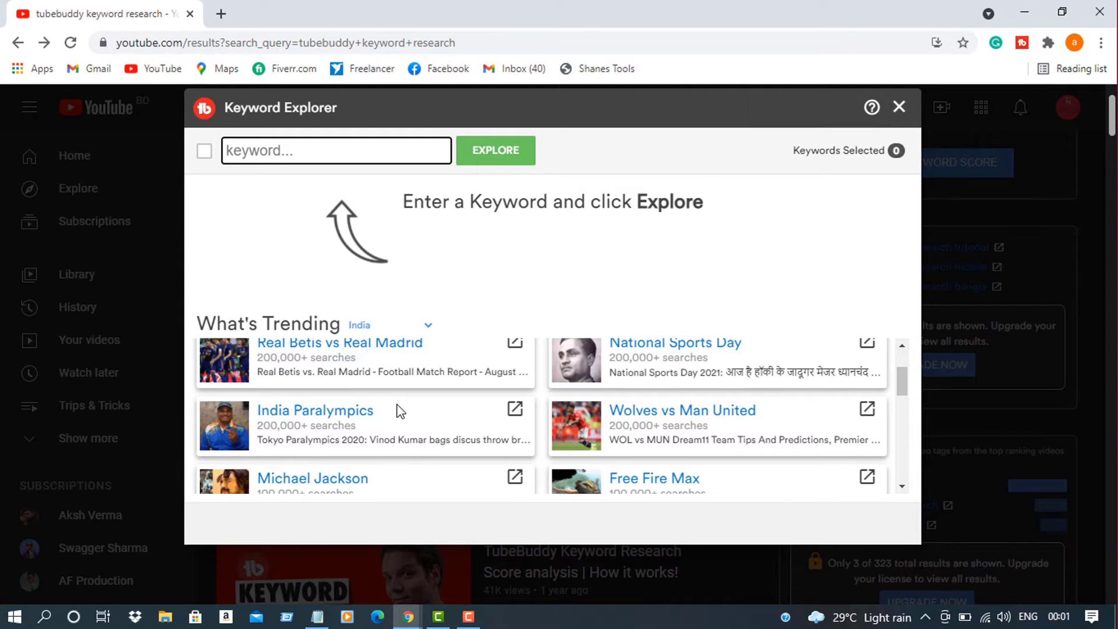
scroll(400, 411, up, 2)
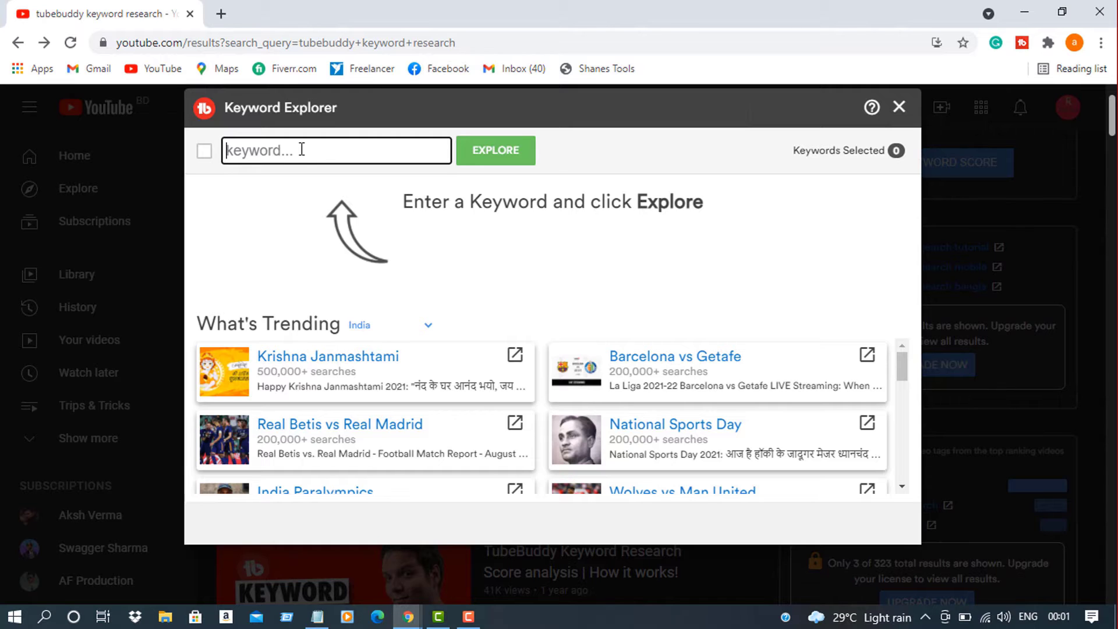
Enter "keyword research with tub" in Keyword Explorer and choose the suggestion "how to do keyword research with tubebuddy".
text(keyword researc)
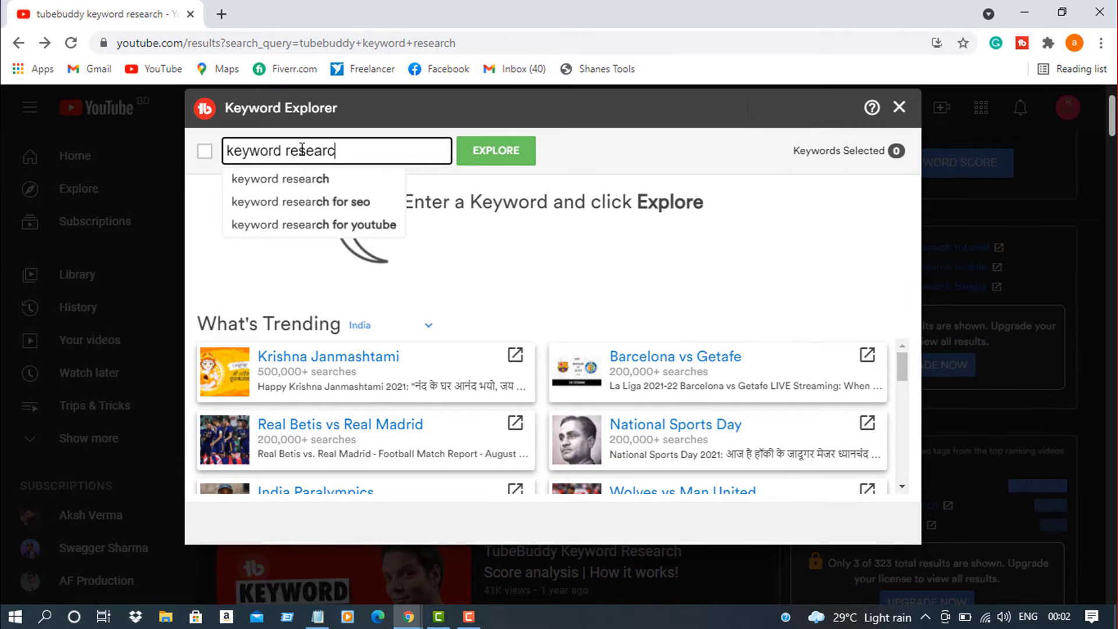
text(h)
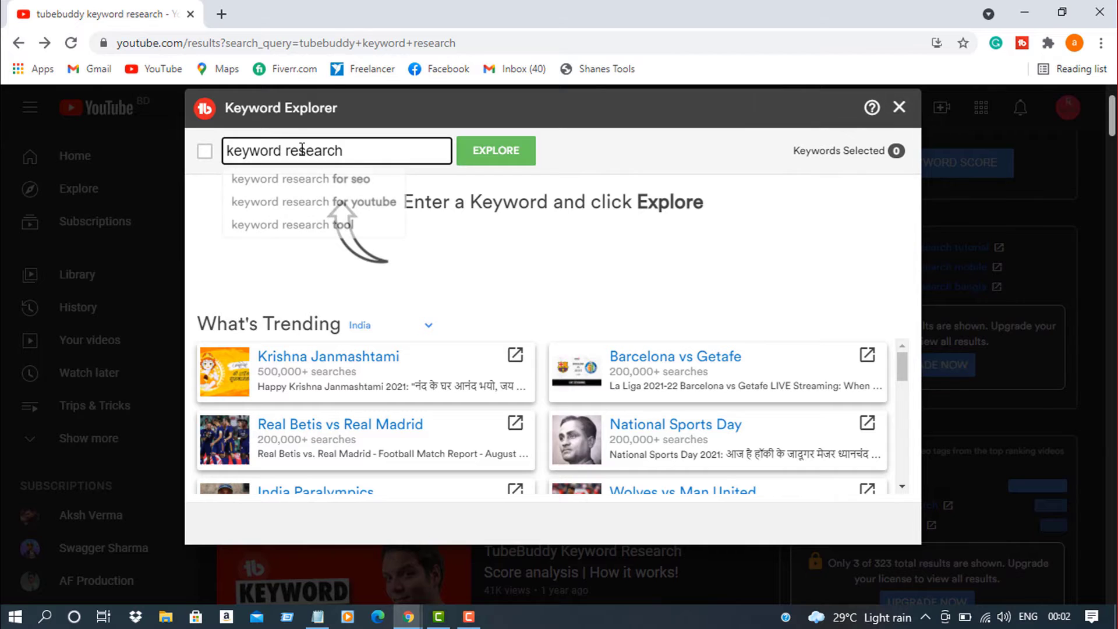
text( with )
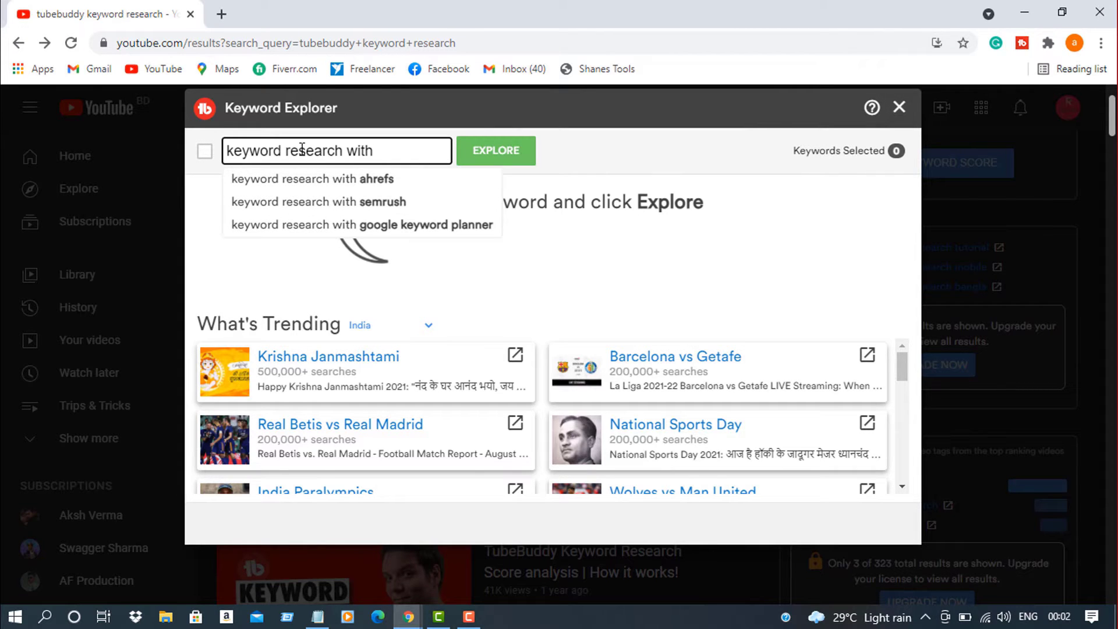
text(tub)
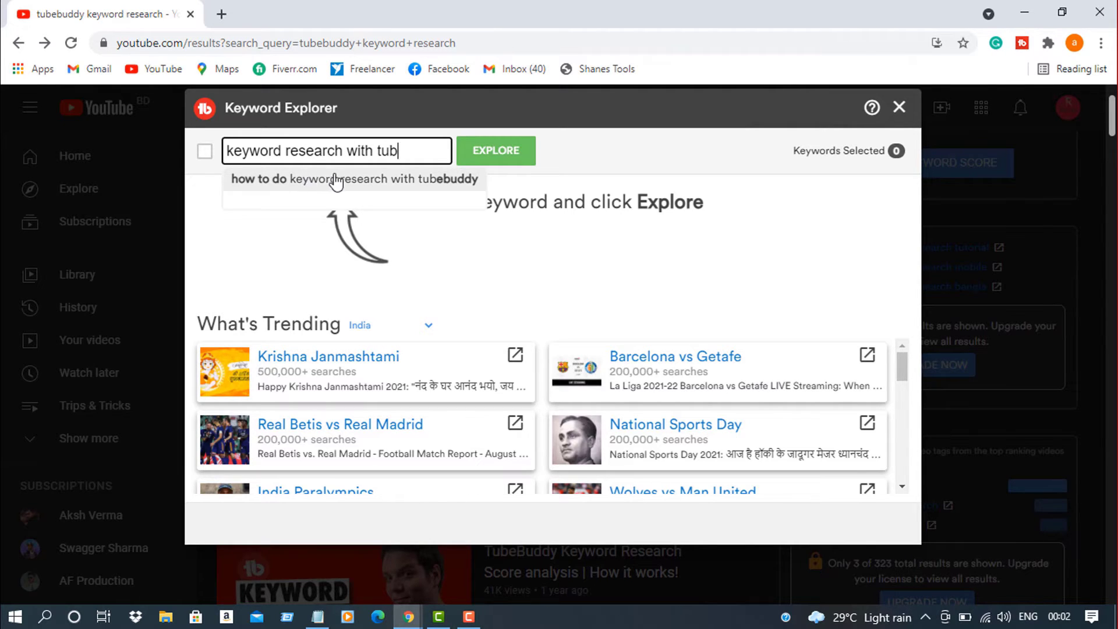
click(388, 180)
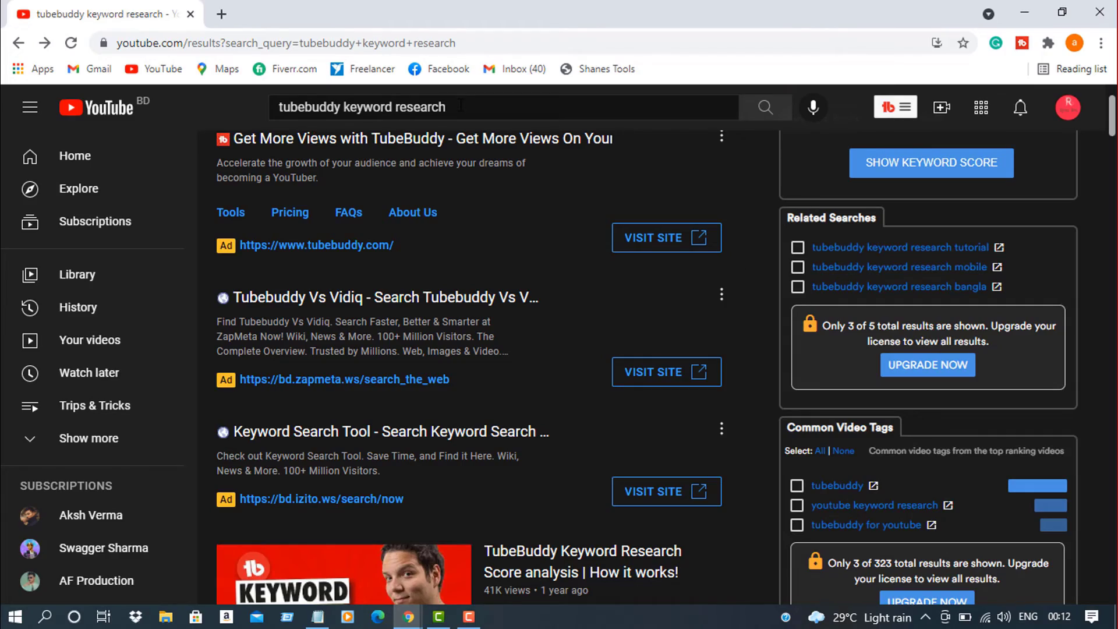
scroll(480, 166, down, 5)
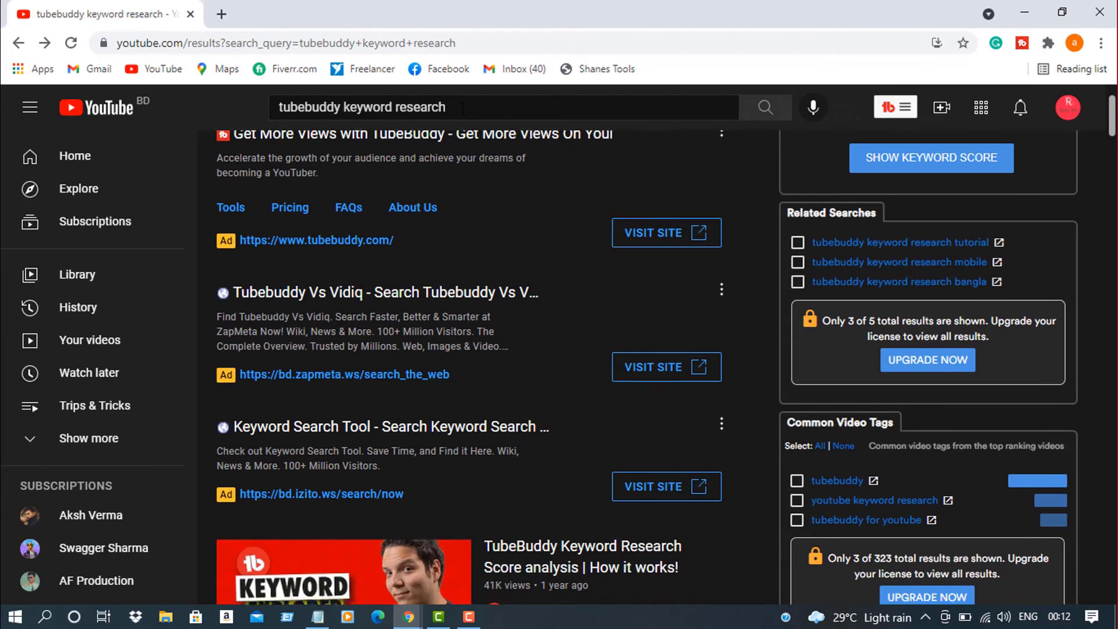
scroll(483, 170, down, 1)
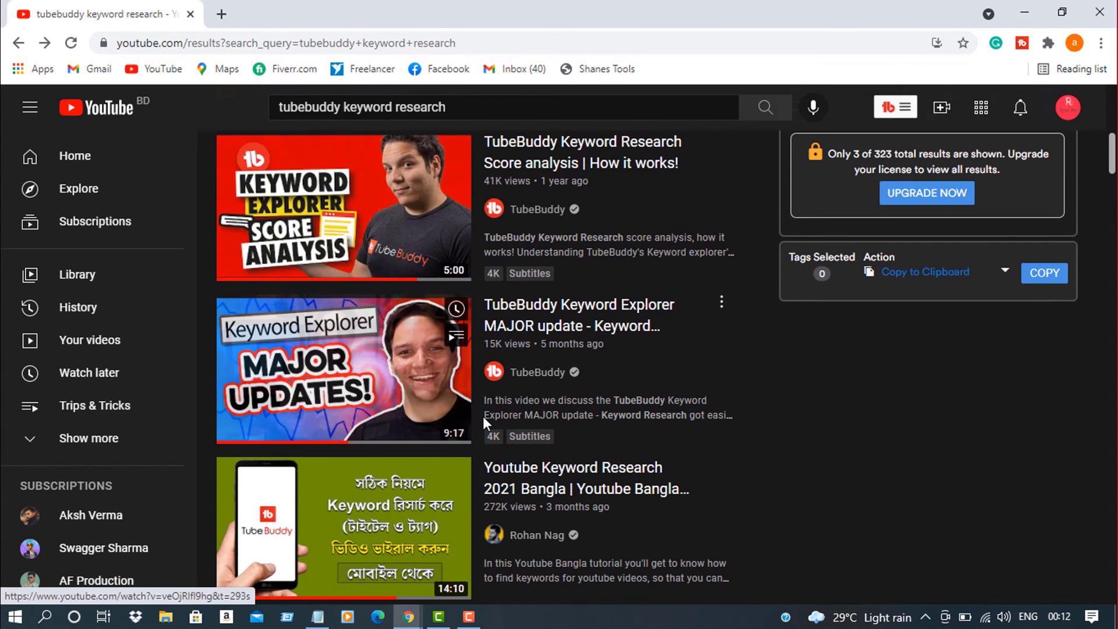
mouse_move(483, 415)
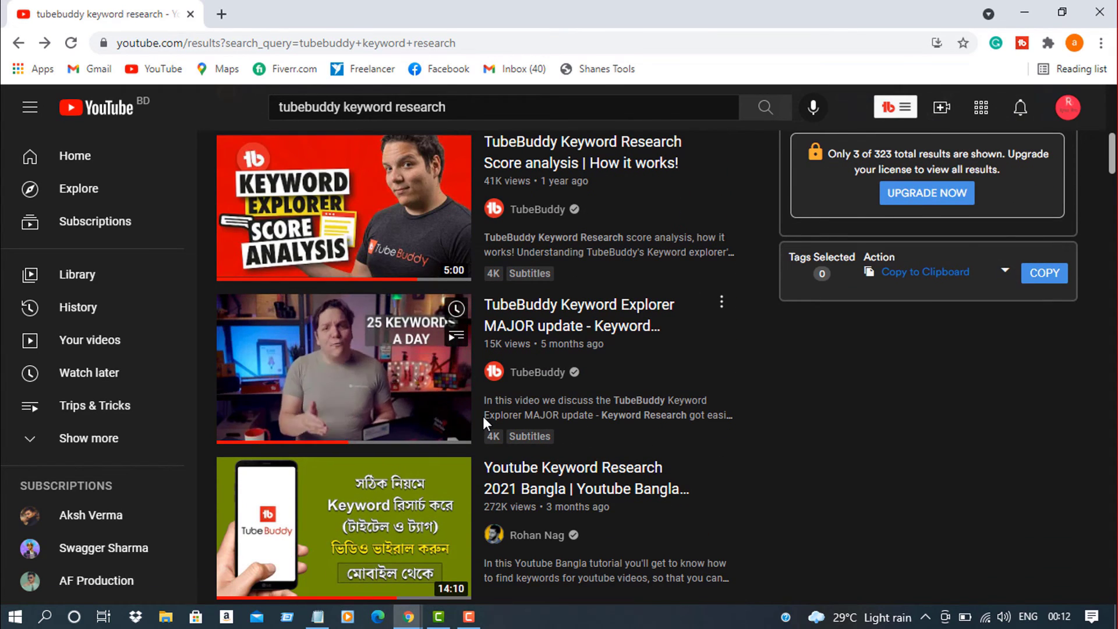
scroll(483, 416, up, 5)
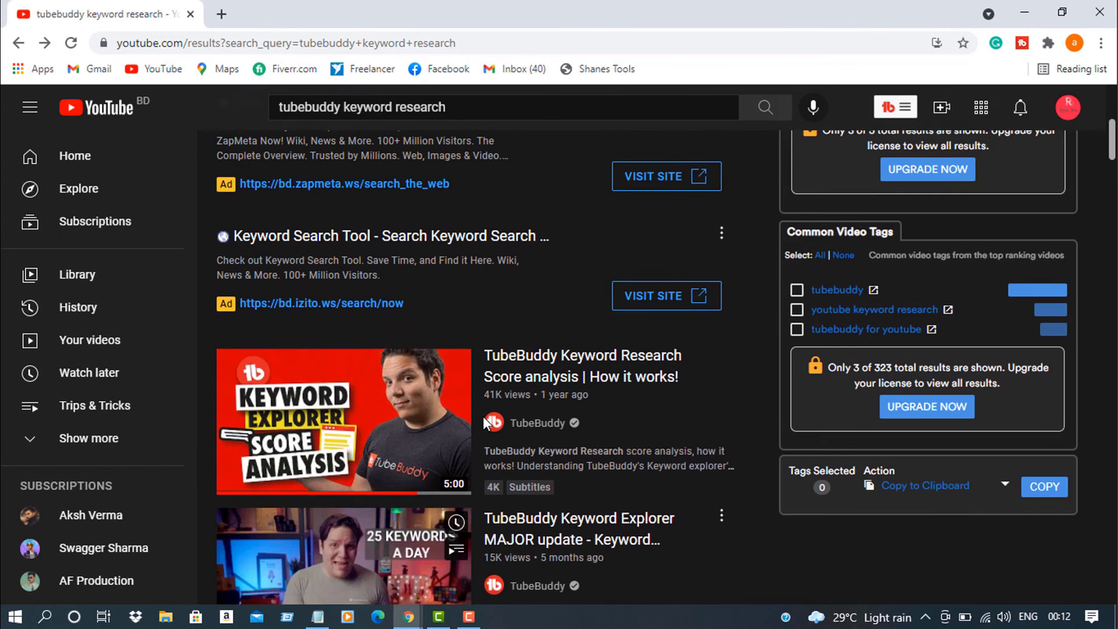
scroll(483, 415, up, 1)
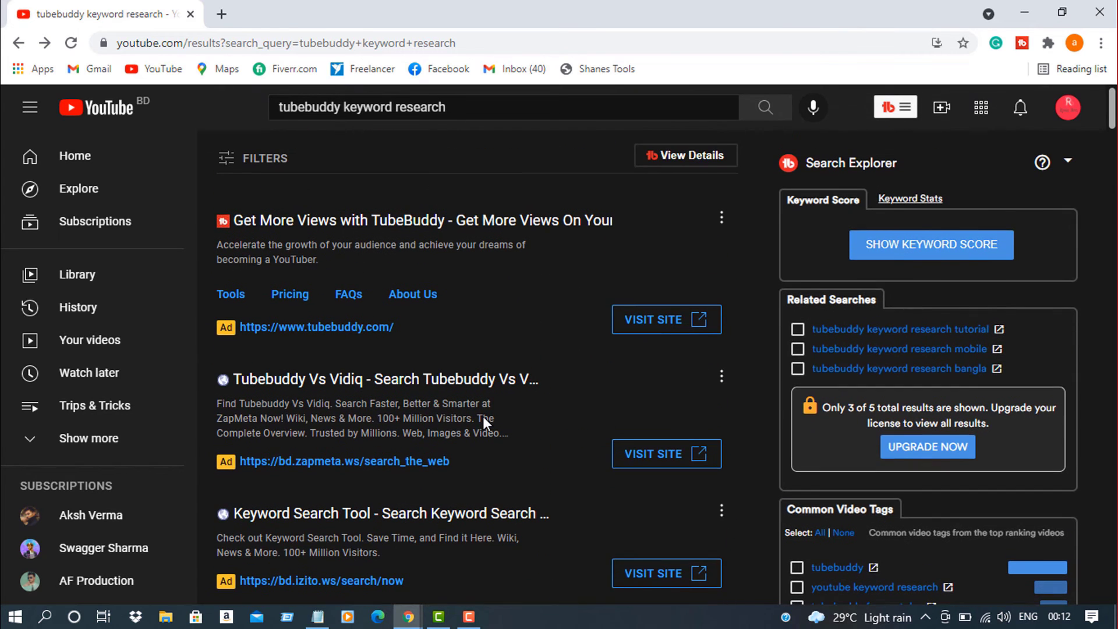
Show TubeBuddy's details for the search results and examine the tags used by the Tech Unlimited TubeBuddy video.
click(686, 158)
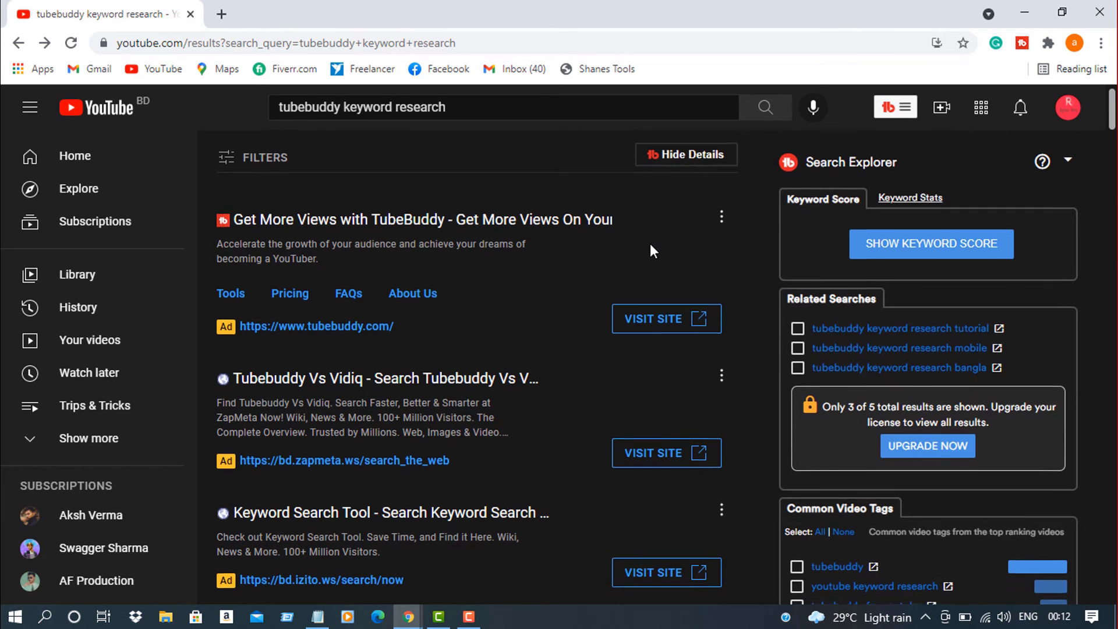
scroll(649, 245, down, 3)
scroll(648, 244, down, 4)
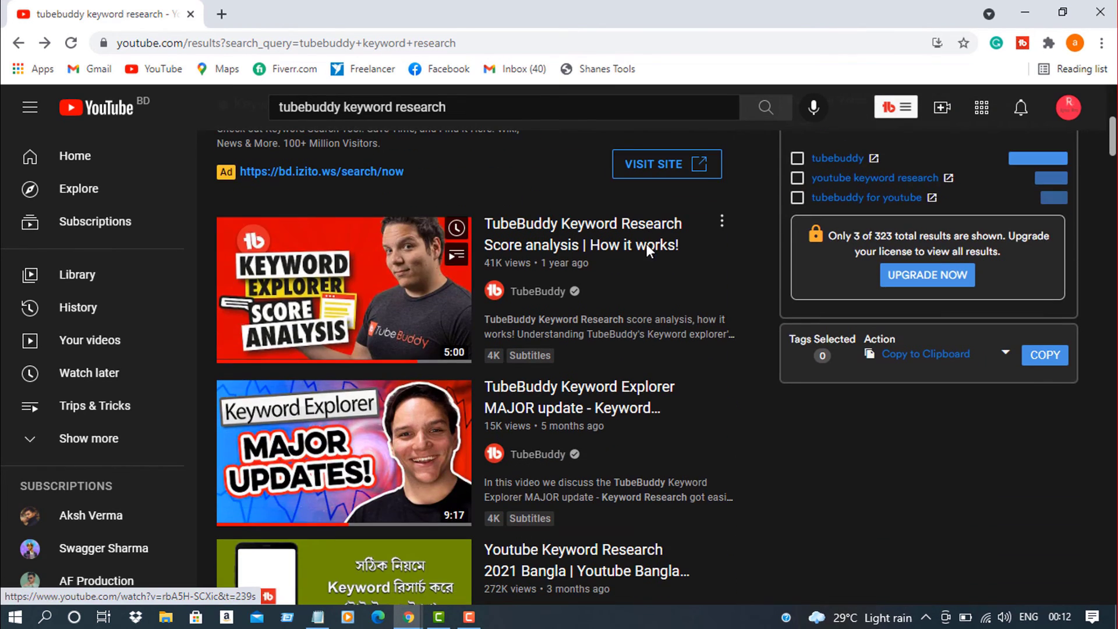
scroll(637, 294, down, 7)
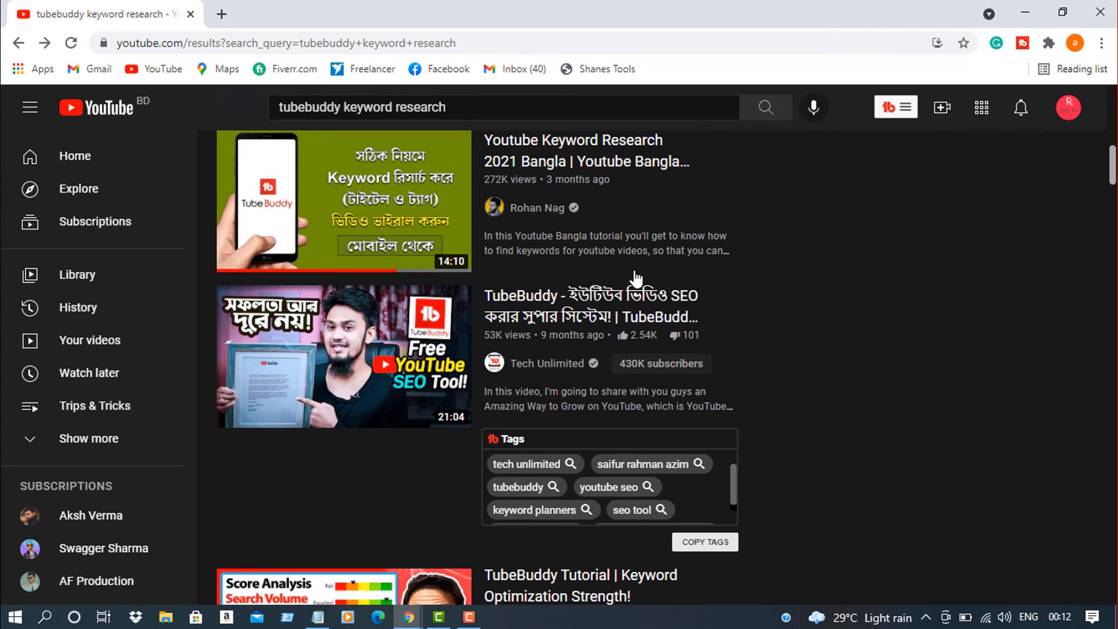
scroll(636, 282, down, 2)
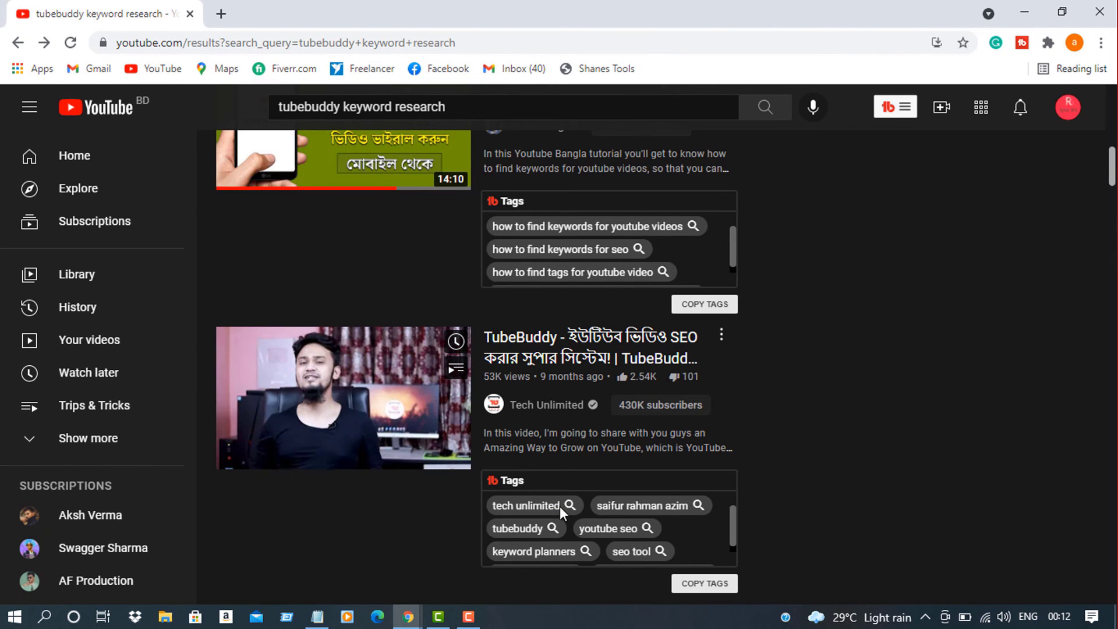
scroll(622, 518, down, 2)
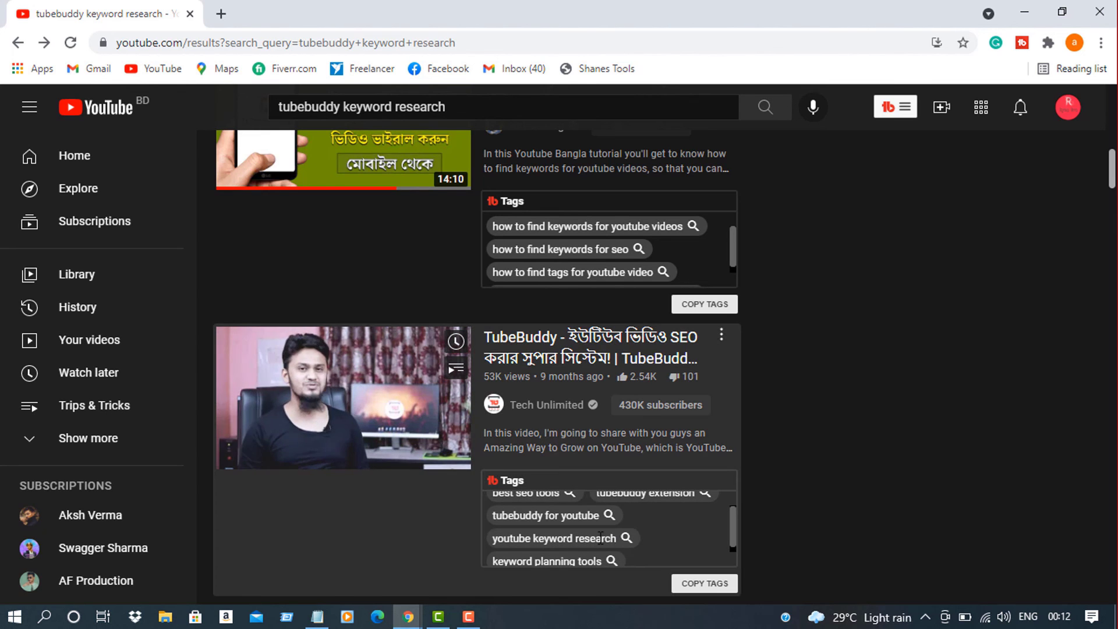
Copy the tag "youtube keyword research" from the Tech Unlimited video's tag list.
drag(616, 539, 441, 539)
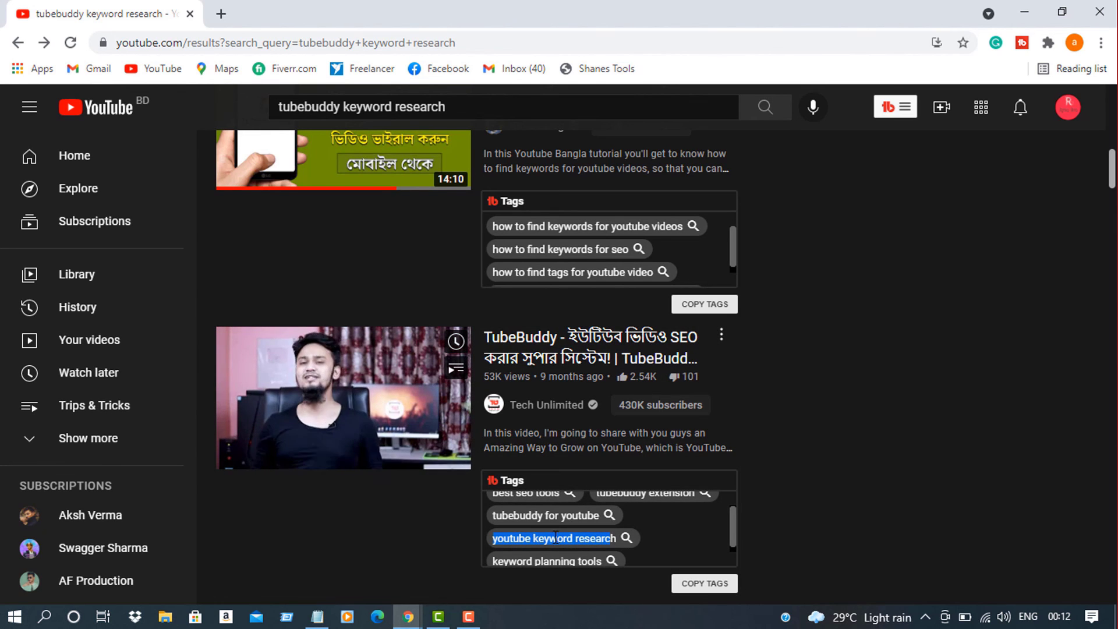
right_click(556, 442)
click(584, 455)
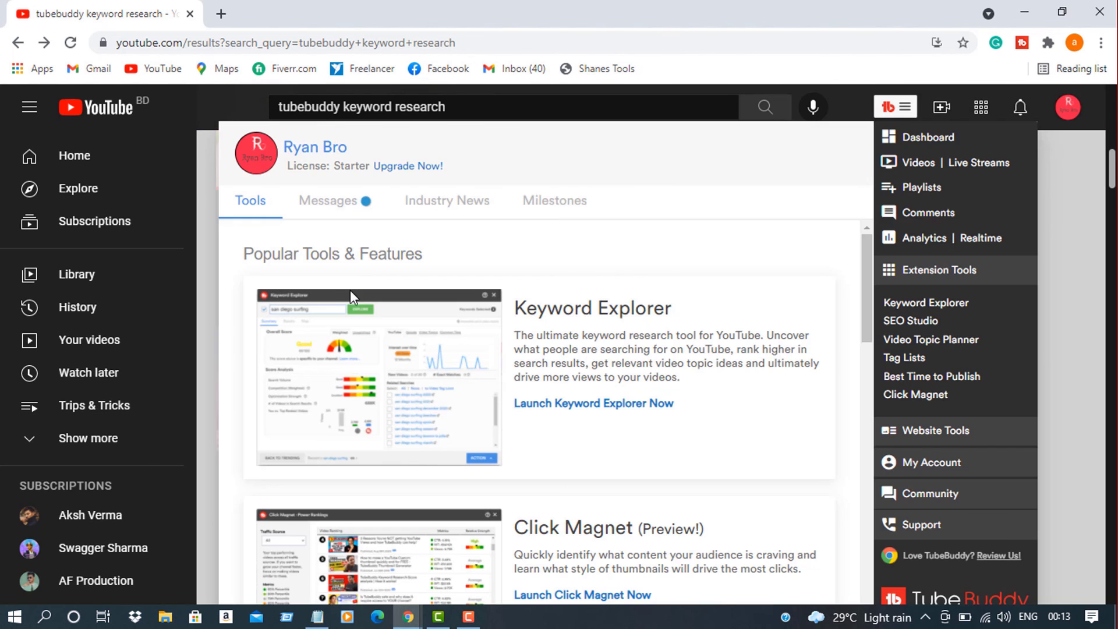
Open TubeBuddy's Keyword Explorer and paste the copied tag as the keyword.
click(908, 302)
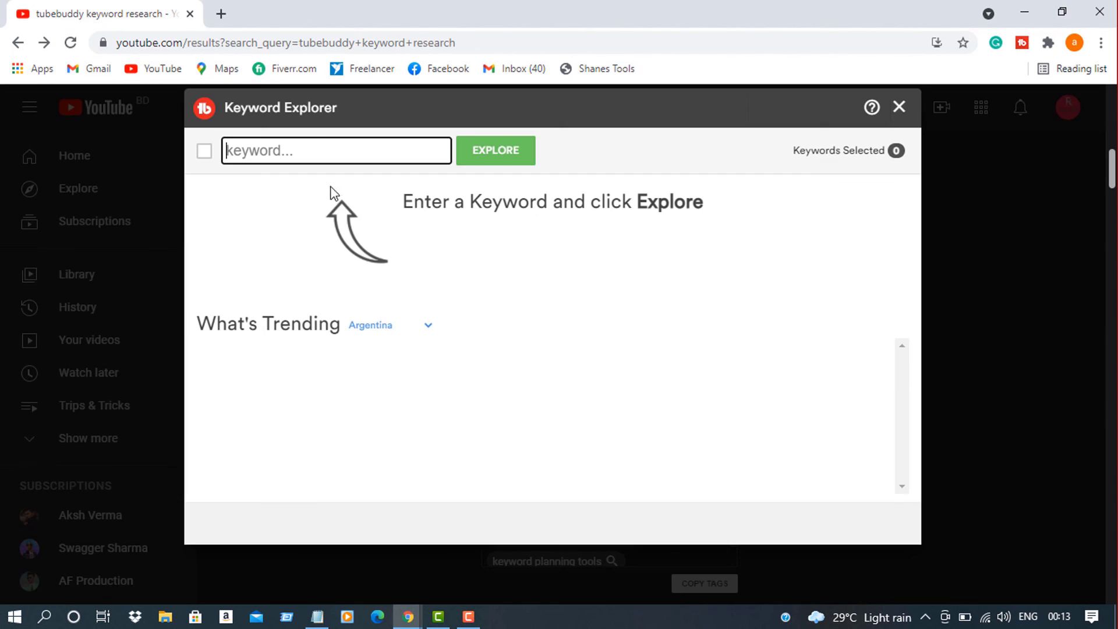
right_click(314, 141)
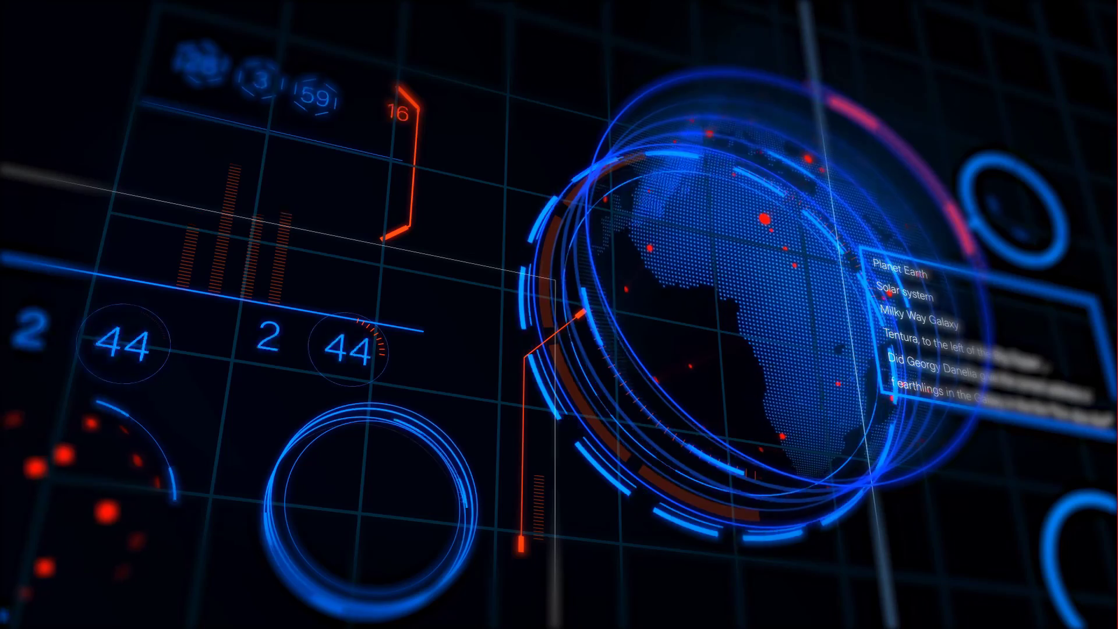